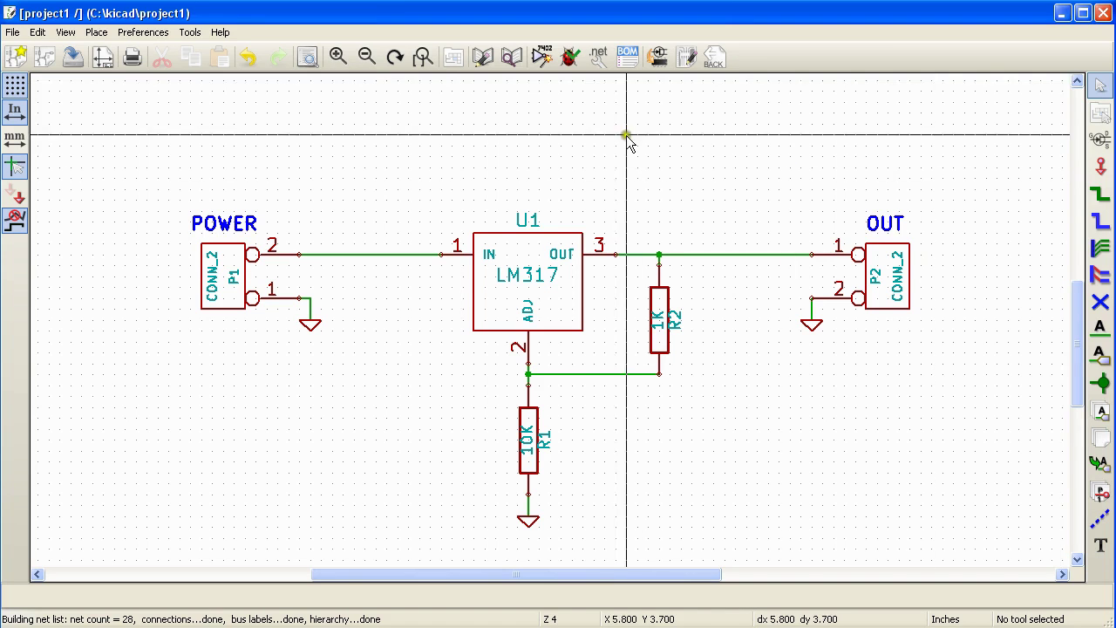
- Compare the OrcadPCB2, CadStar and Spice netlist formats, then settle on Pcbnew with Default format
left_click(600, 61)
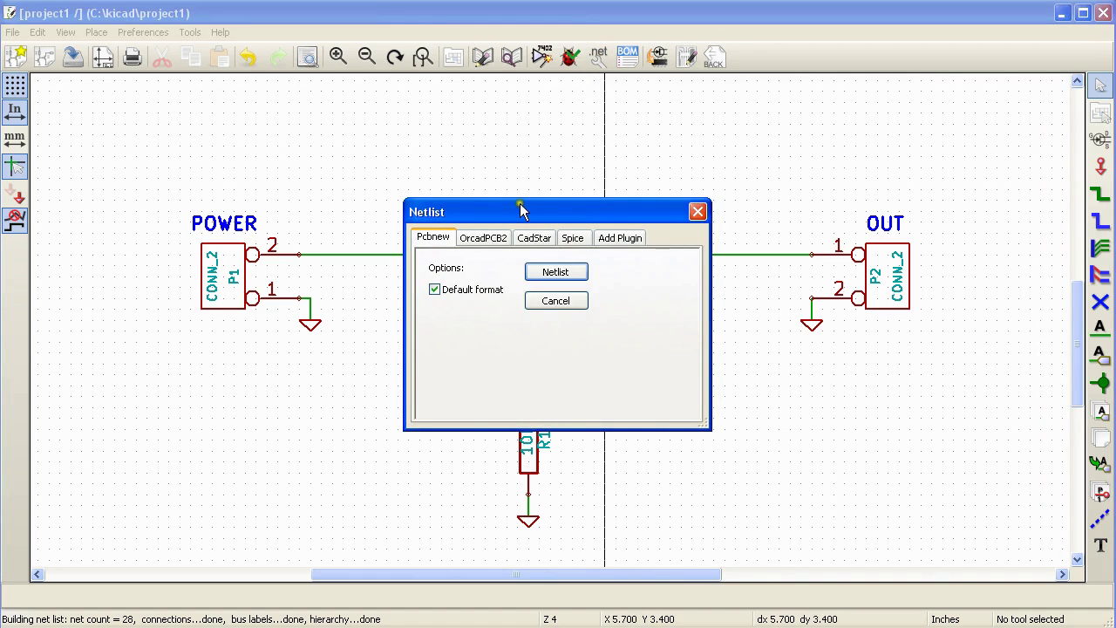
left_click(480, 238)
left_click(532, 238)
left_click(572, 238)
left_click(536, 238)
left_click(481, 238)
left_click(433, 238)
- Generate the netlist and save it as project1.net in the project1 folder
left_click(502, 267)
left_click(563, 277)
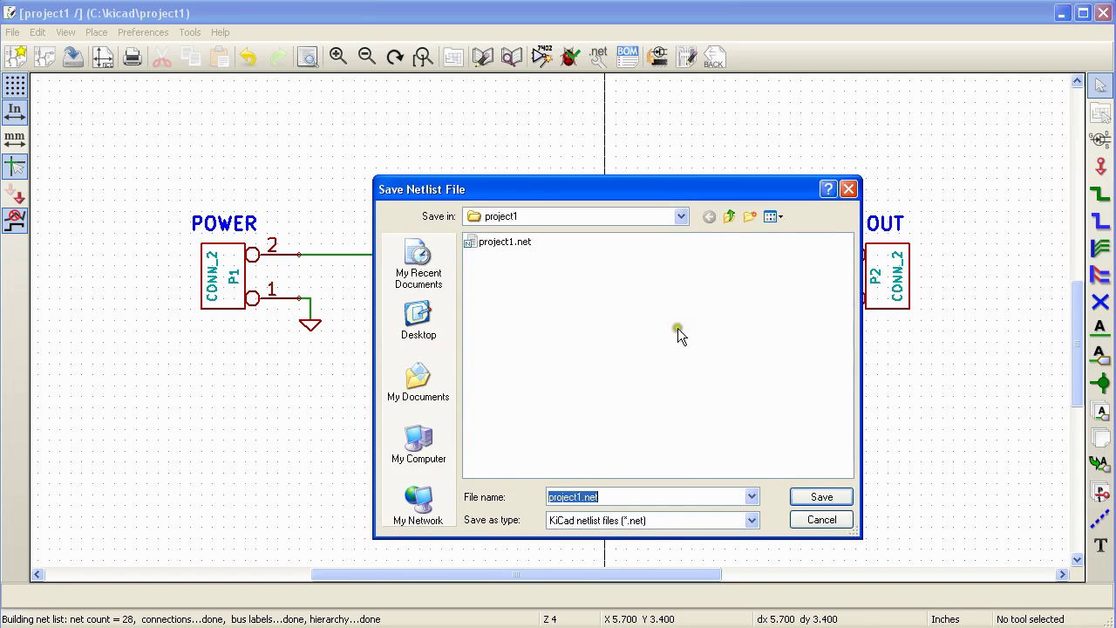
left_click(819, 495)
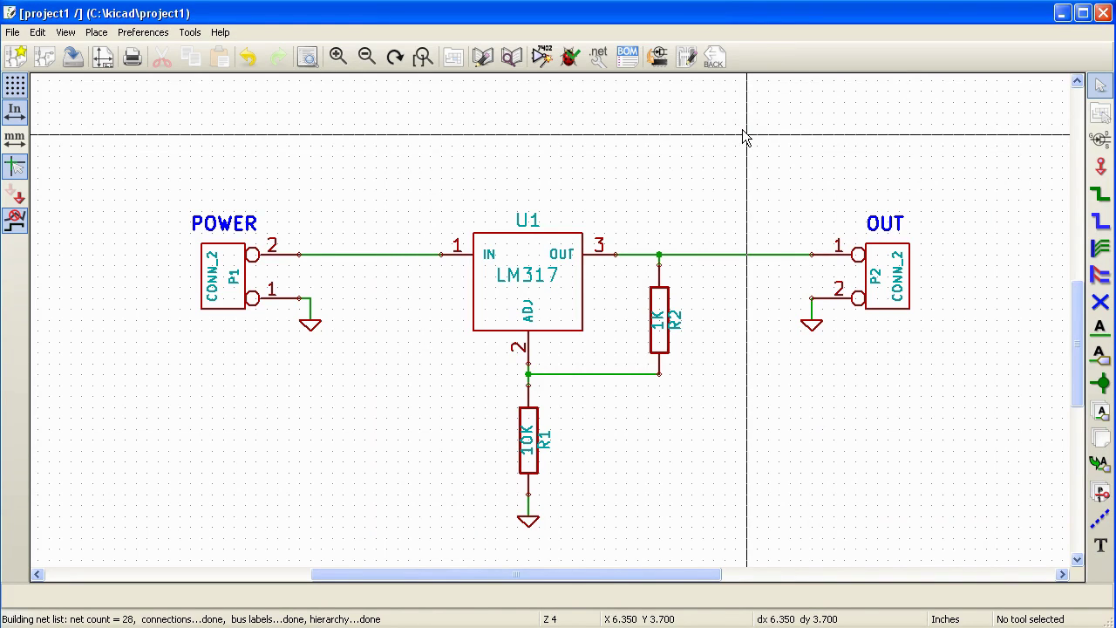
- Launch CvPcb on project1.net, dismiss the missing component file warning, and show the footprint viewer
left_click(658, 56)
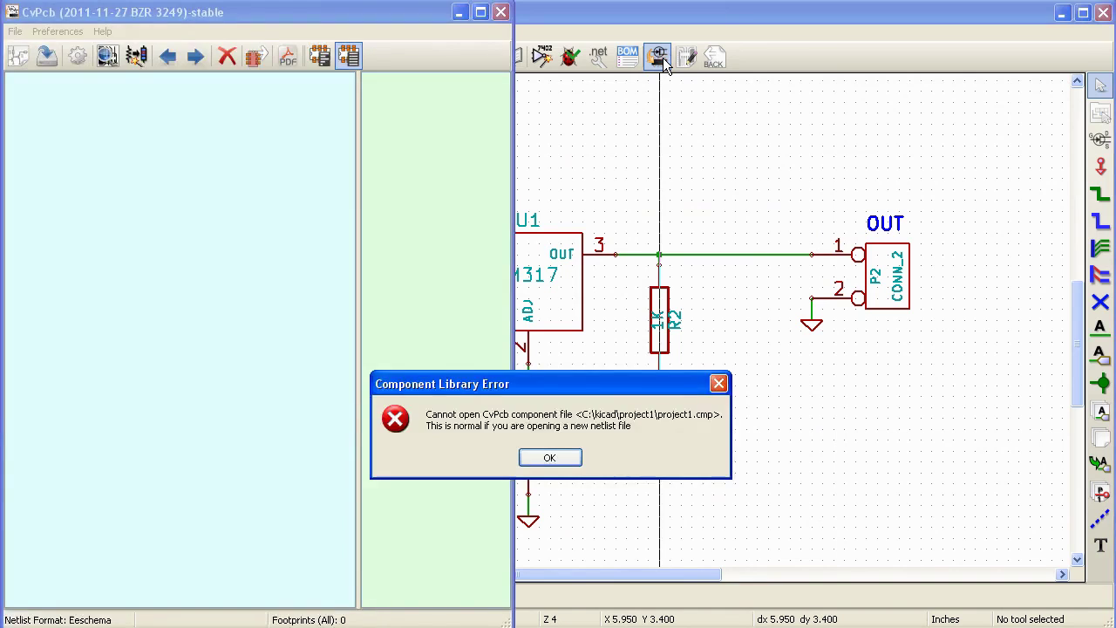
left_click(543, 457)
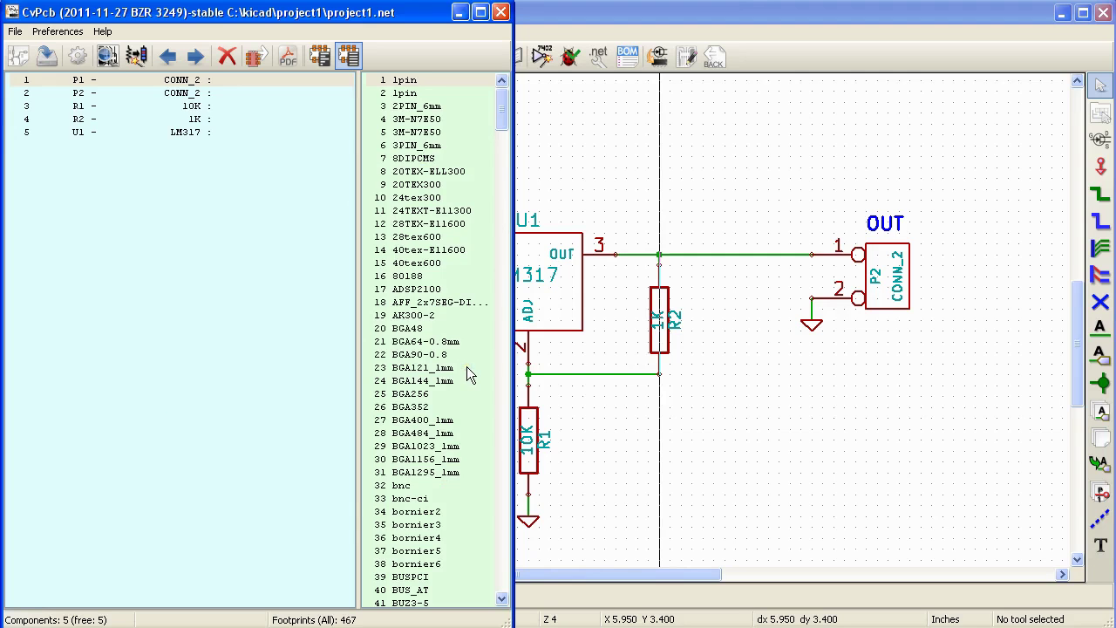
left_click(111, 63)
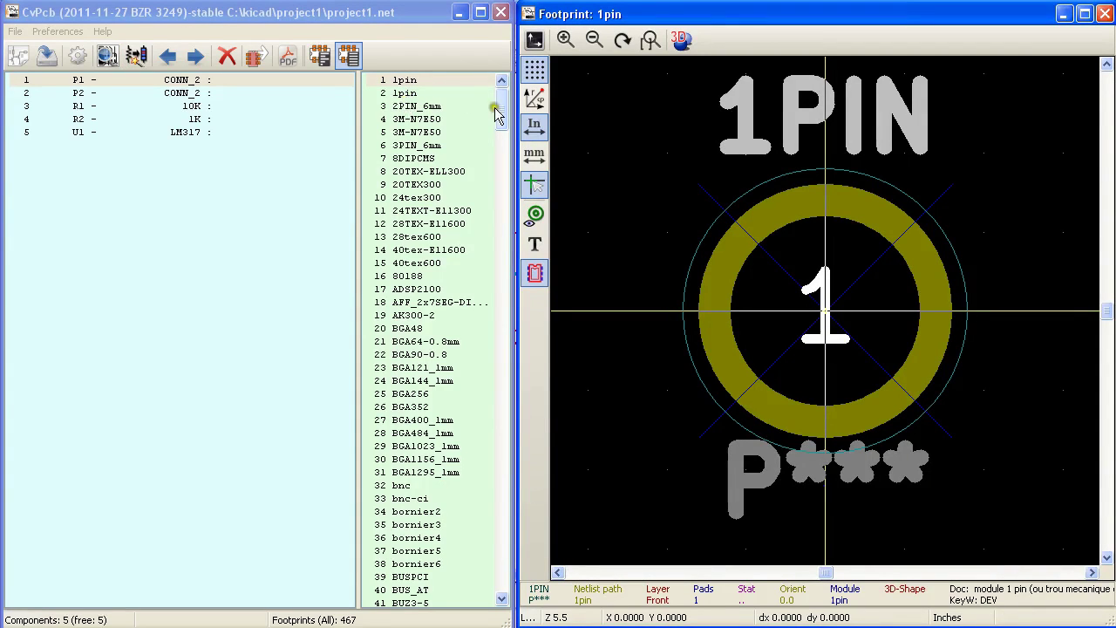
- Preview several library footprints, ending on the AK300-2 connector
left_click(429, 223)
left_click(432, 260)
left_click(429, 315)
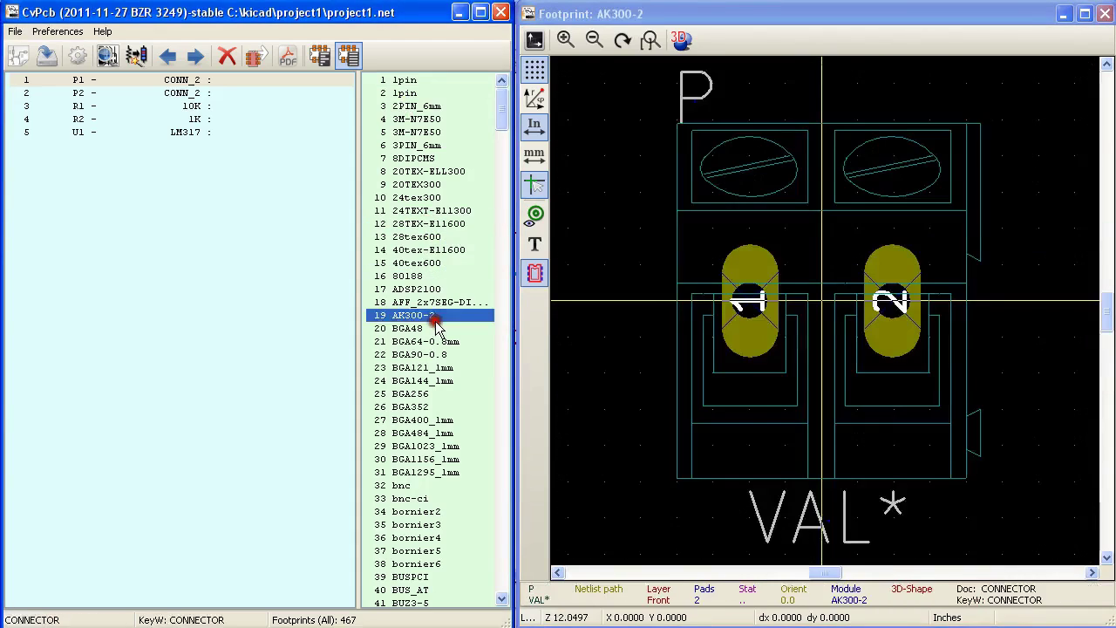
- Review components P1, P2, R1, R2 and U1, then reselect connector P1
left_click(112, 78)
left_click(102, 92)
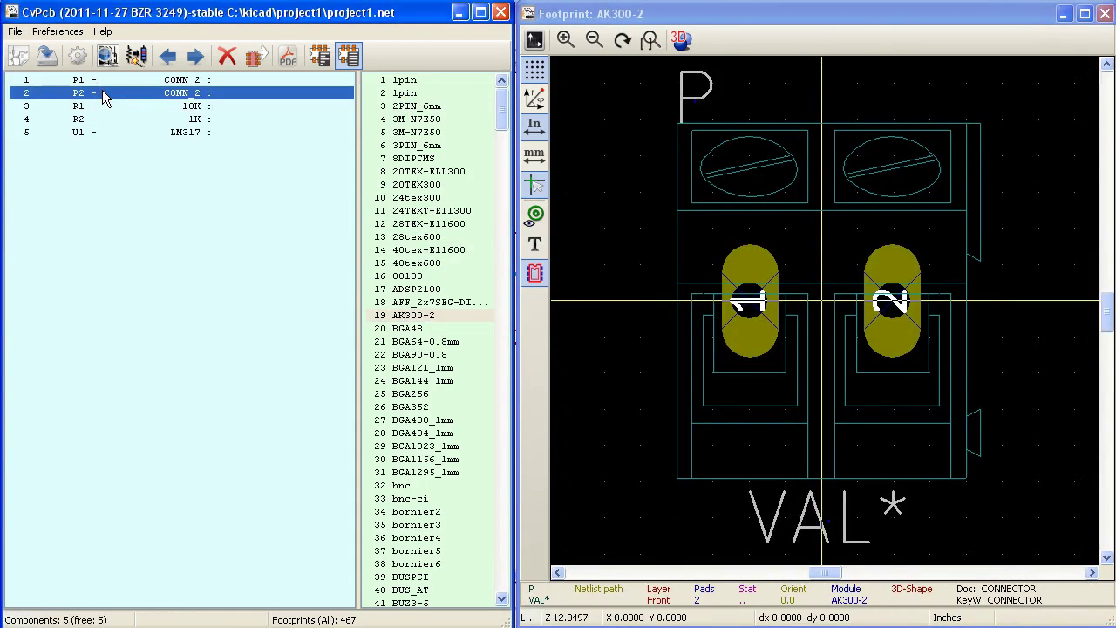
left_click(97, 107)
left_click(98, 119)
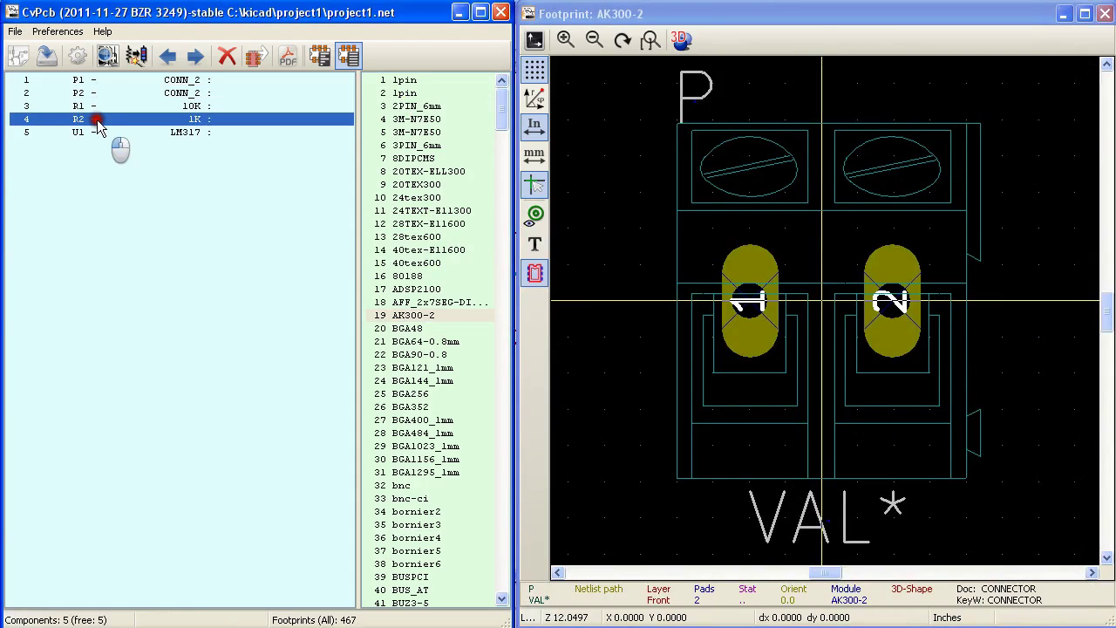
left_click(96, 132)
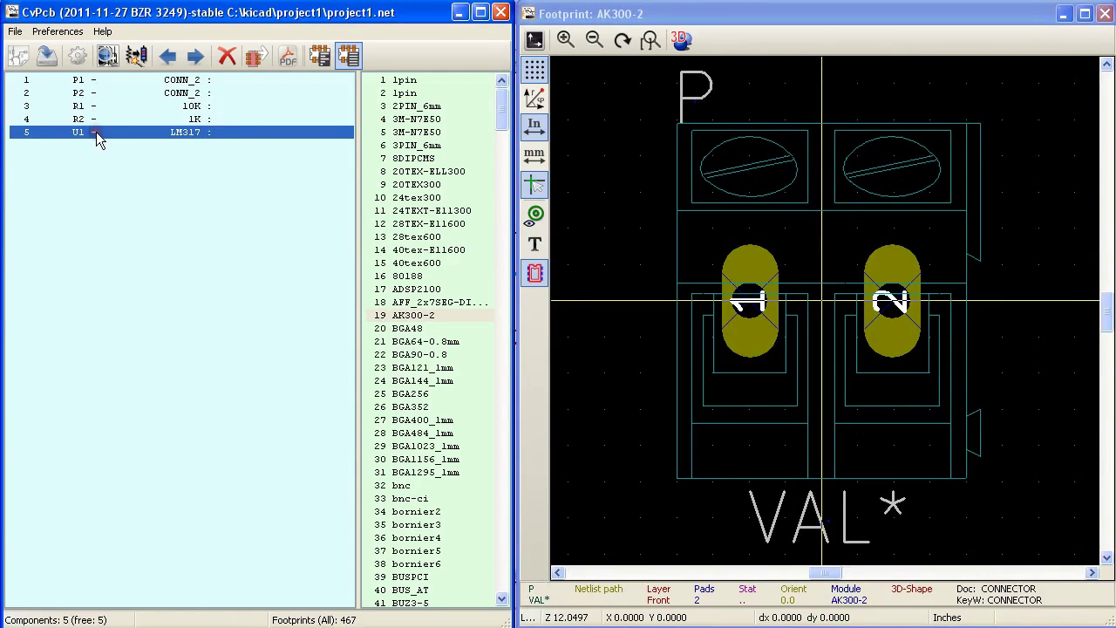
left_click(114, 81)
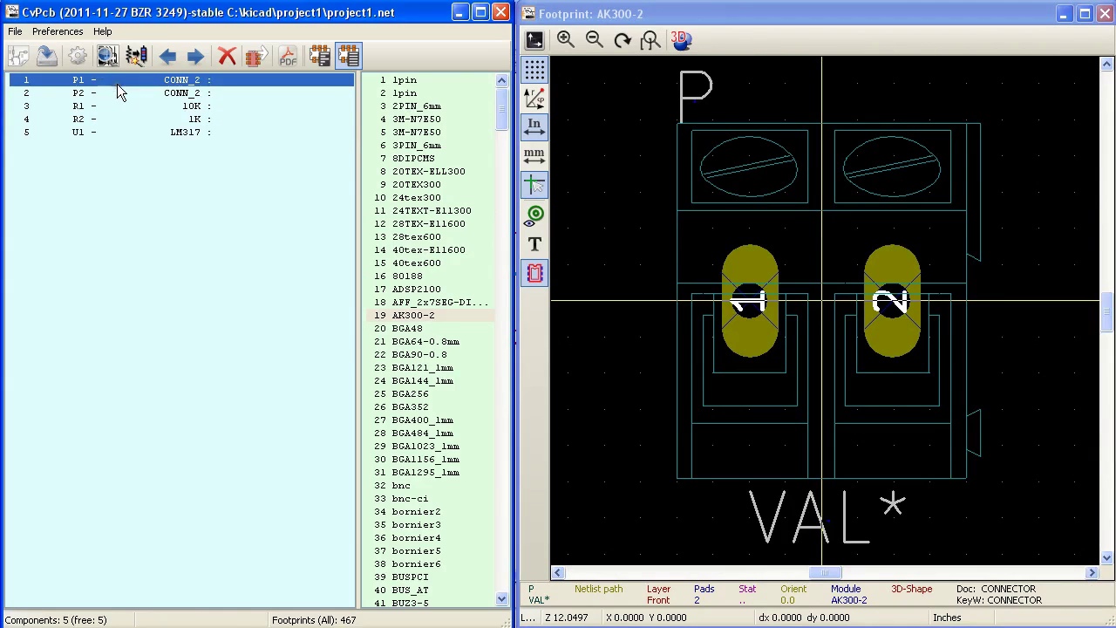
- Find SIL-2 in the footprint list and assign it to connector P1, then P2
left_click_drag(498, 104, 501, 438)
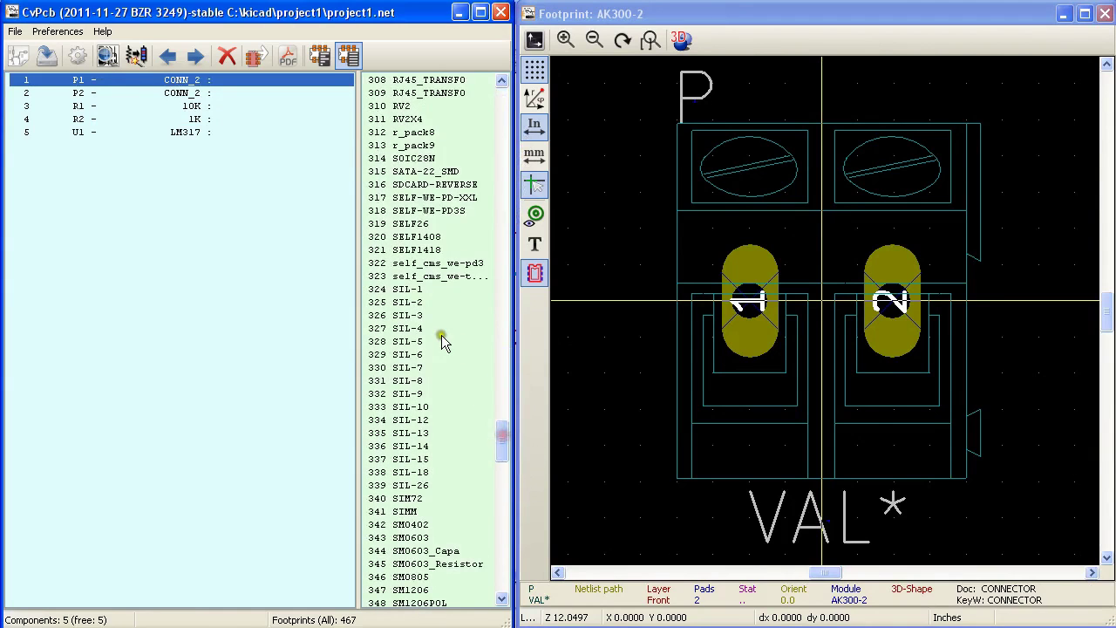
left_click(401, 303)
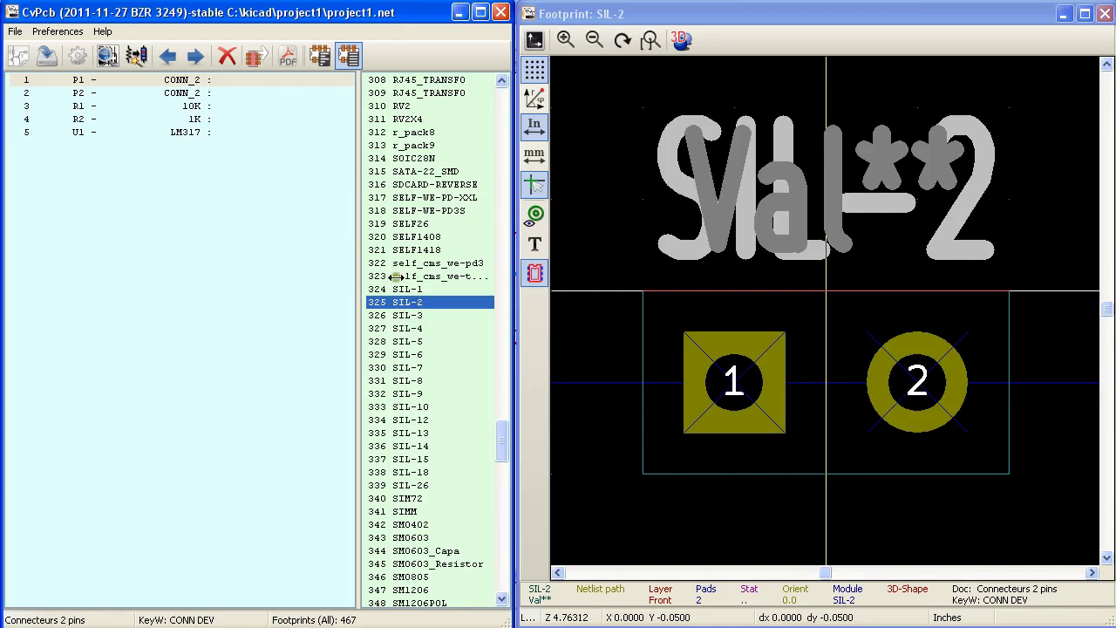
double_click(410, 304)
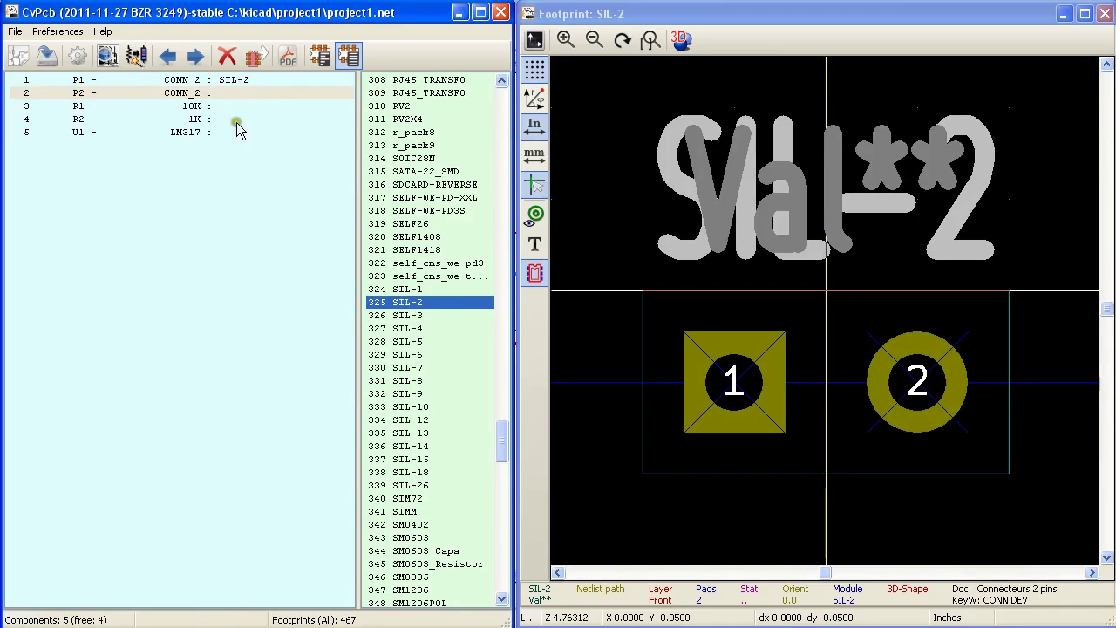
double_click(401, 304)
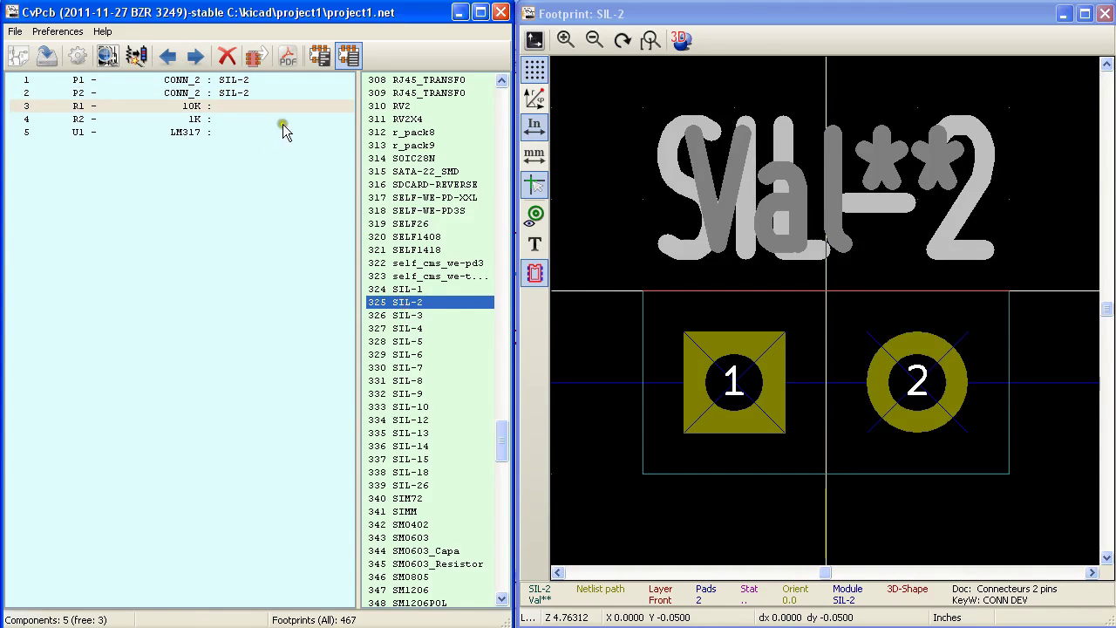
- Assign the SM0805 footprint to resistors R1 and R2
left_click(81, 106)
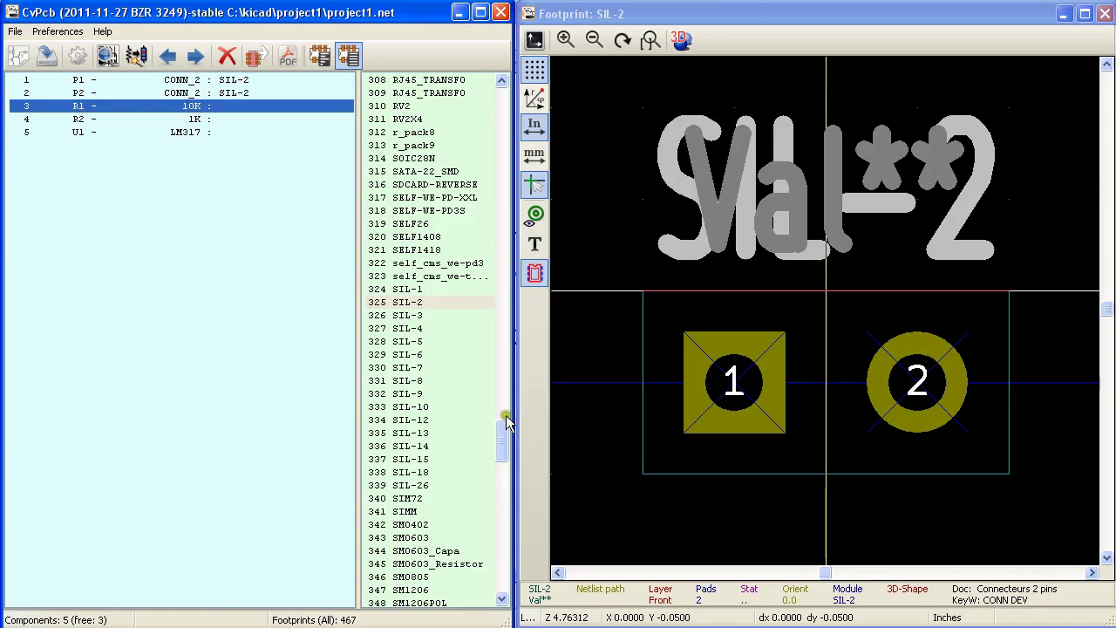
left_click(413, 578)
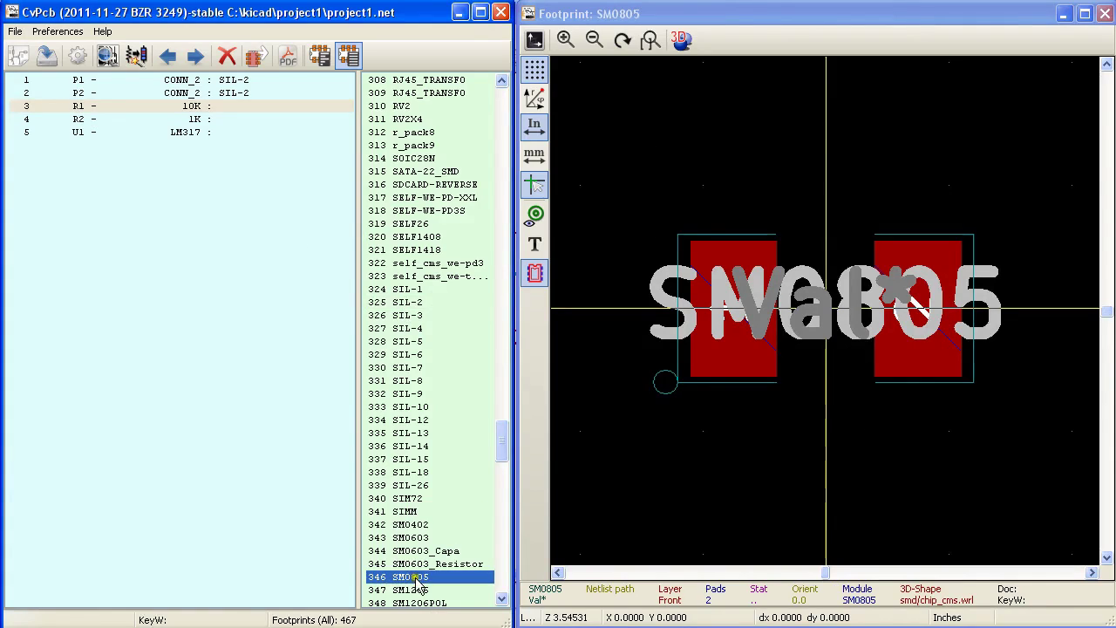
left_click(411, 578)
double_click(412, 578)
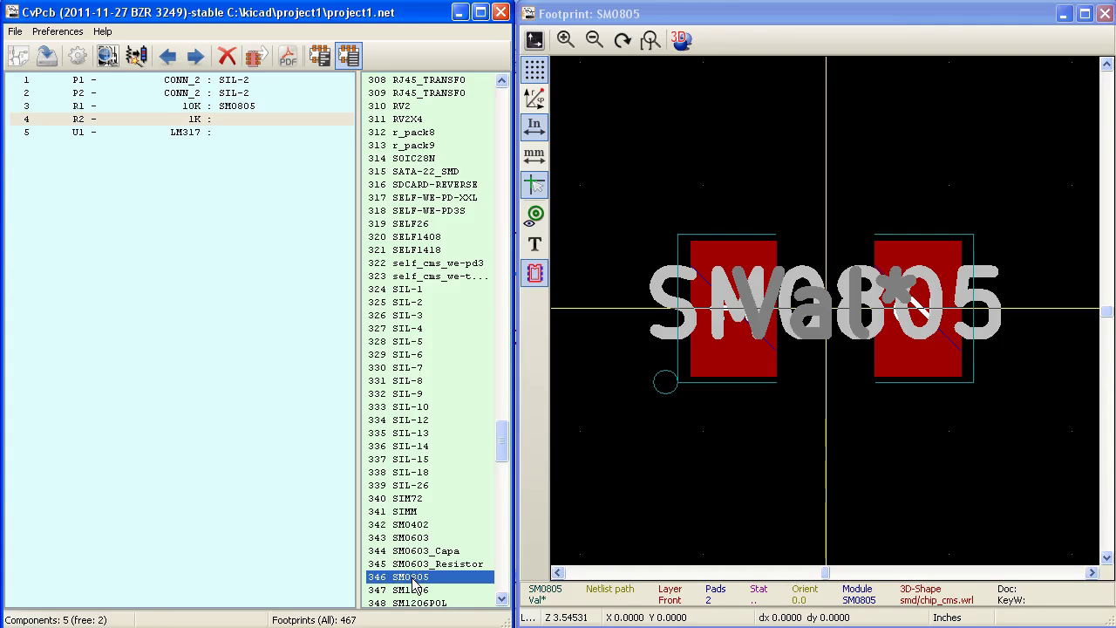
double_click(412, 578)
- Assign the SOT223 footprint to the LM317 regulator U1
left_click(191, 137)
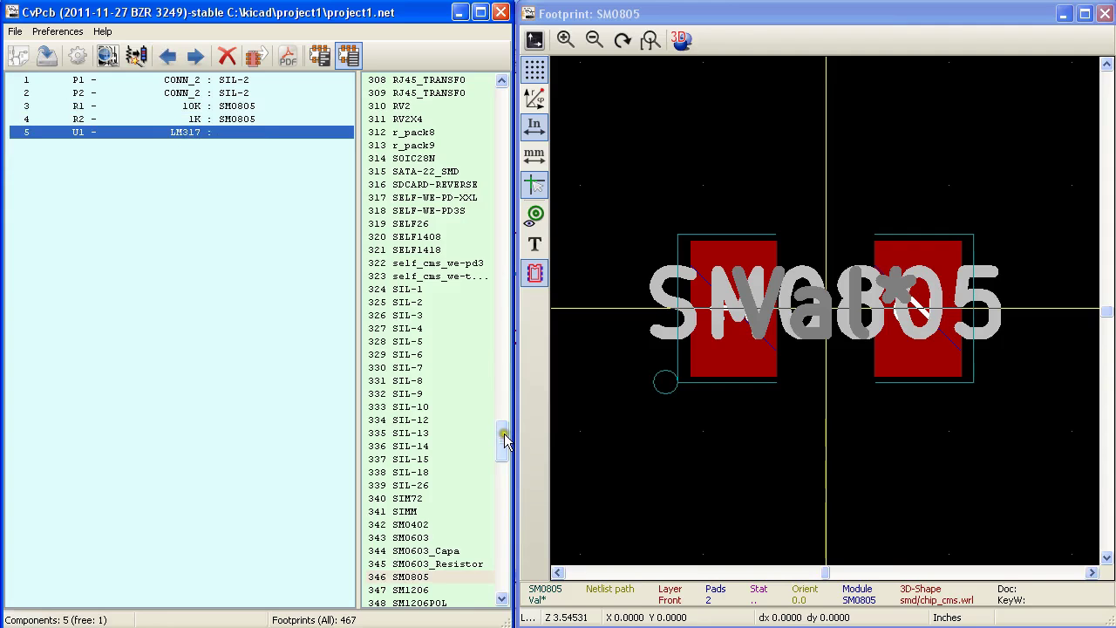
left_click_drag(504, 441, 500, 519)
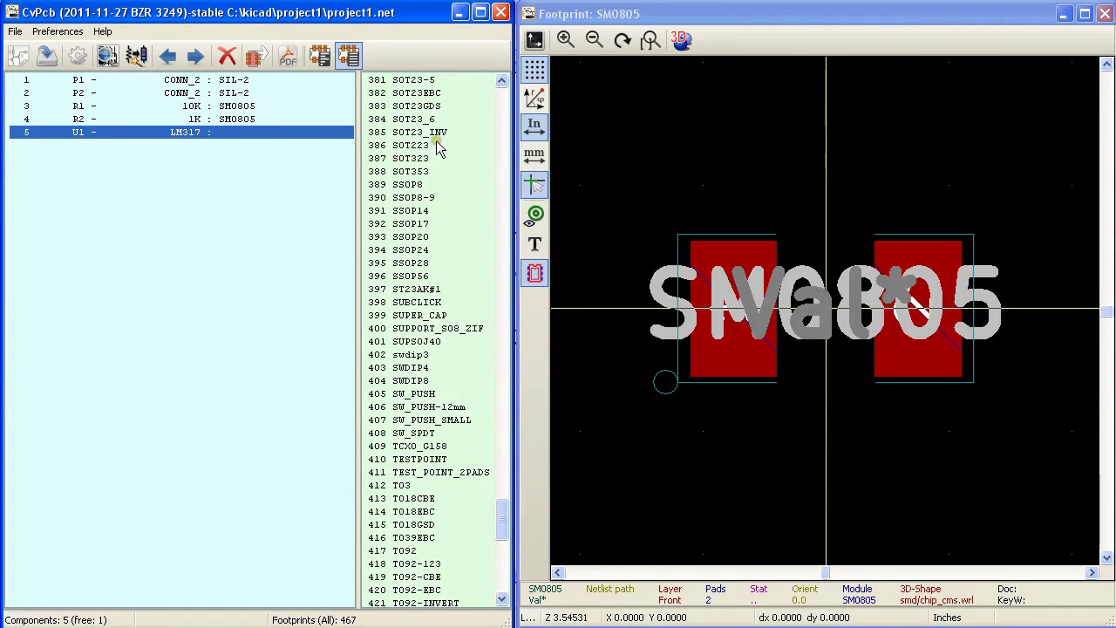
left_click(408, 145)
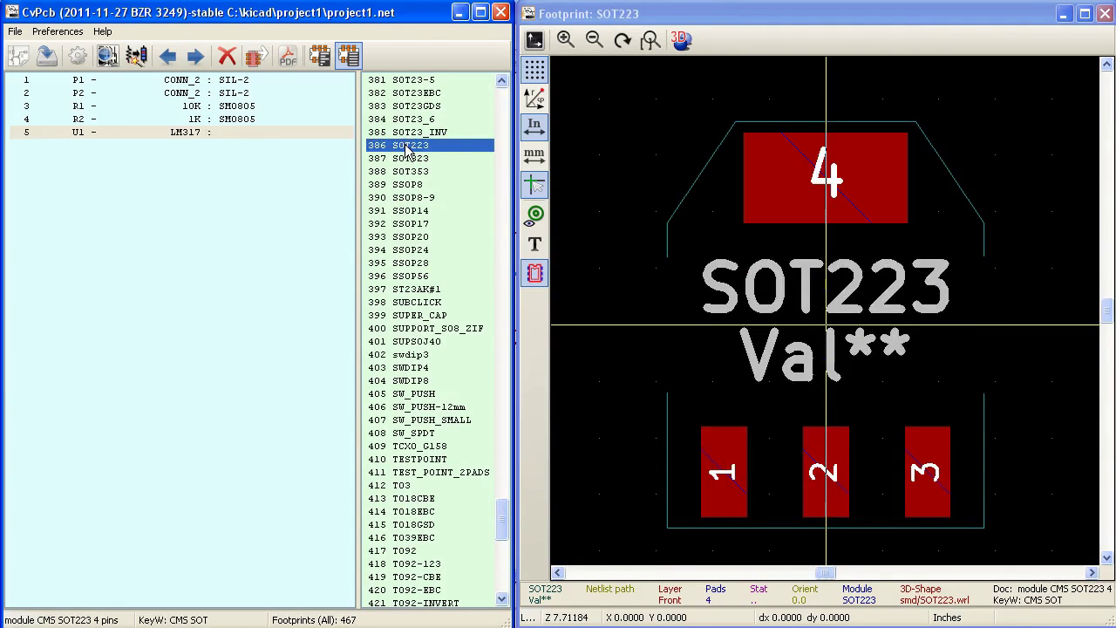
double_click(407, 146)
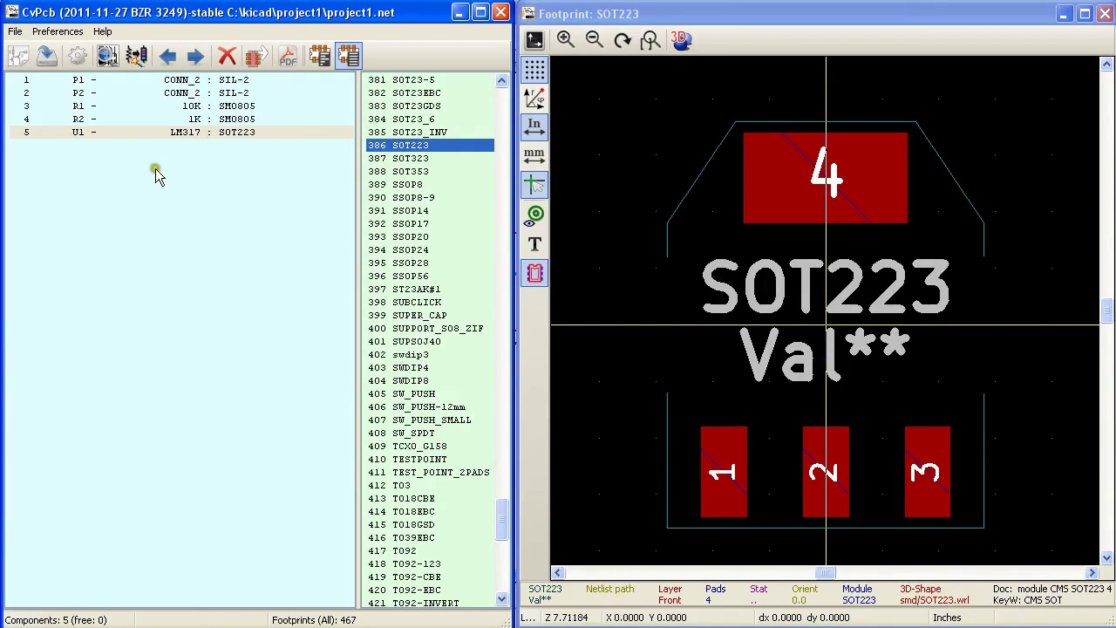
- Save the footprint assignments and close CvPcb to return to Eeschema
left_click(48, 64)
left_click(48, 63)
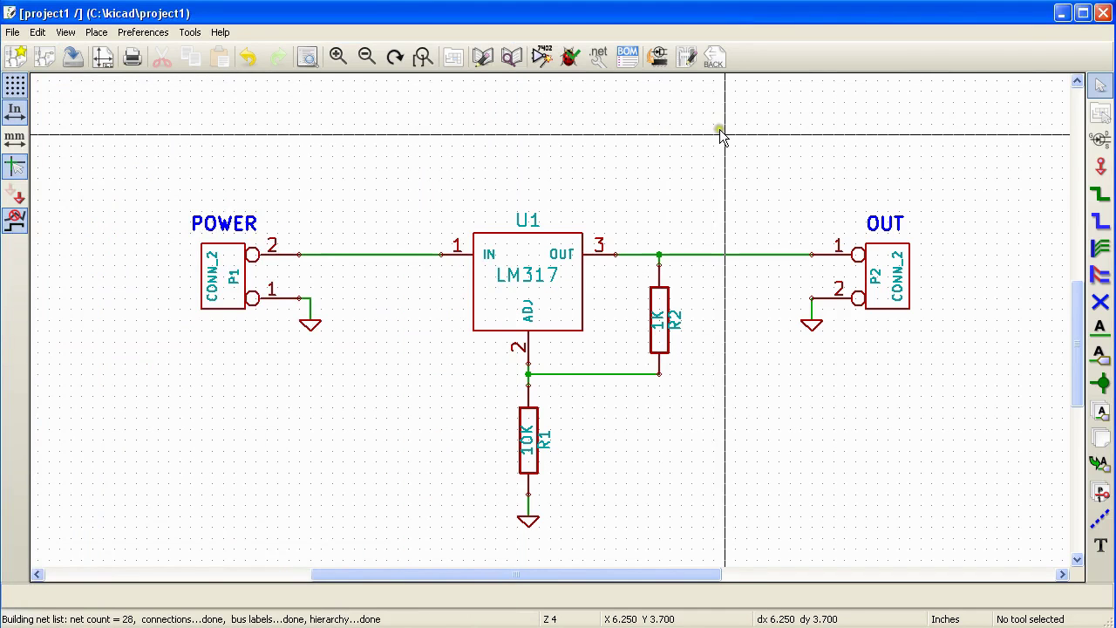